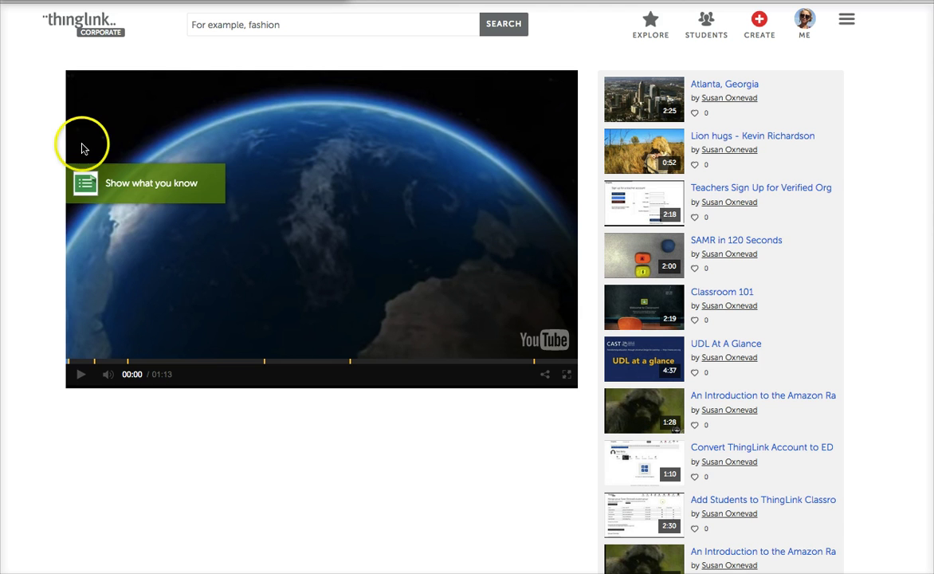
Open the "Show what you know" tag on the video and enter the respondent's first name in its form.
click(109, 186)
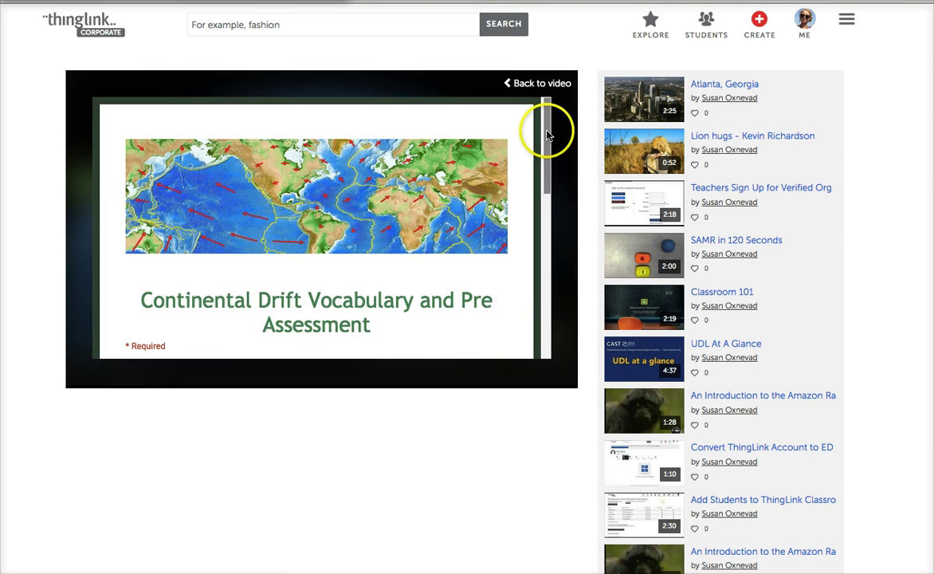
drag(547, 135, 547, 182)
click(194, 278)
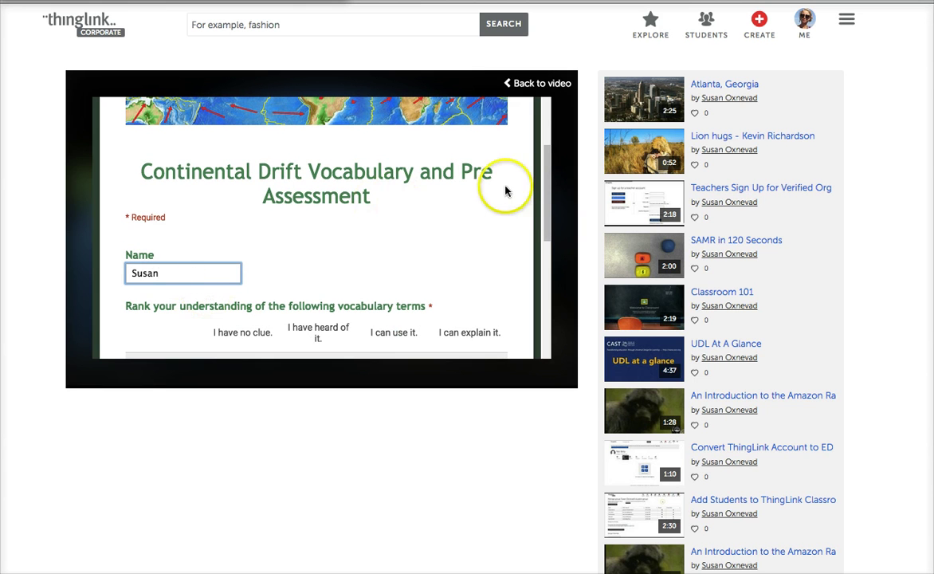
Rank Pangea as "I have no clue" and Continental Drift as "I have heard of it" in the vocabulary form.
drag(544, 187, 544, 231)
click(242, 243)
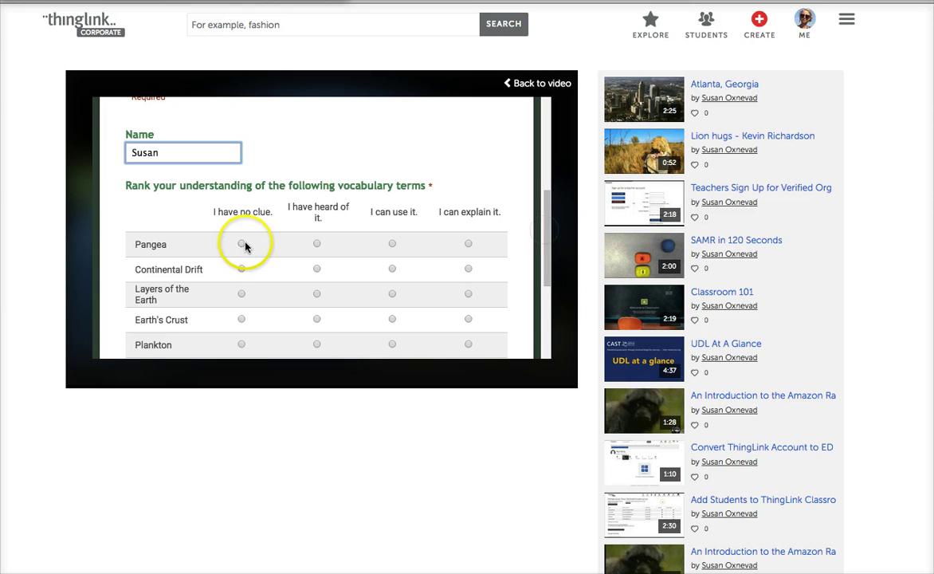
click(315, 268)
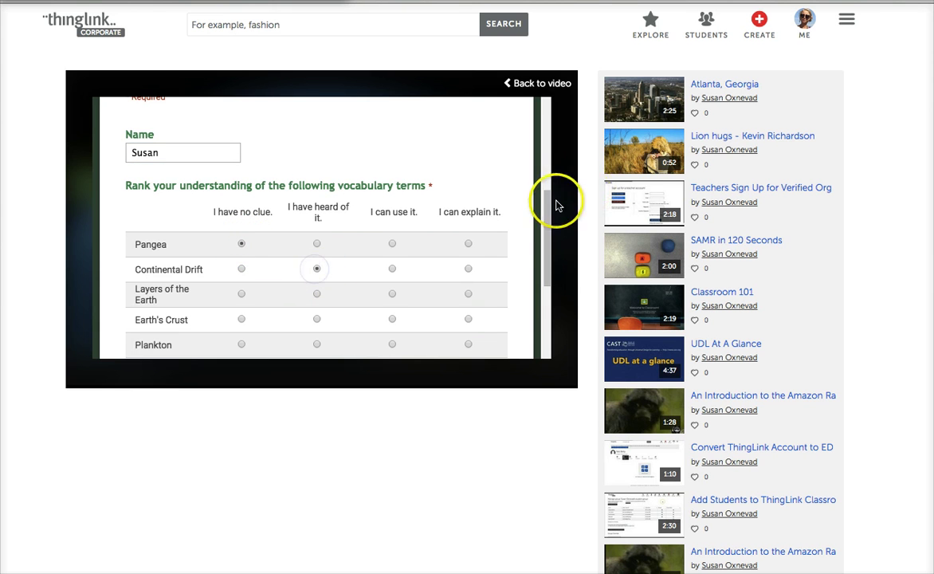
drag(544, 204, 534, 352)
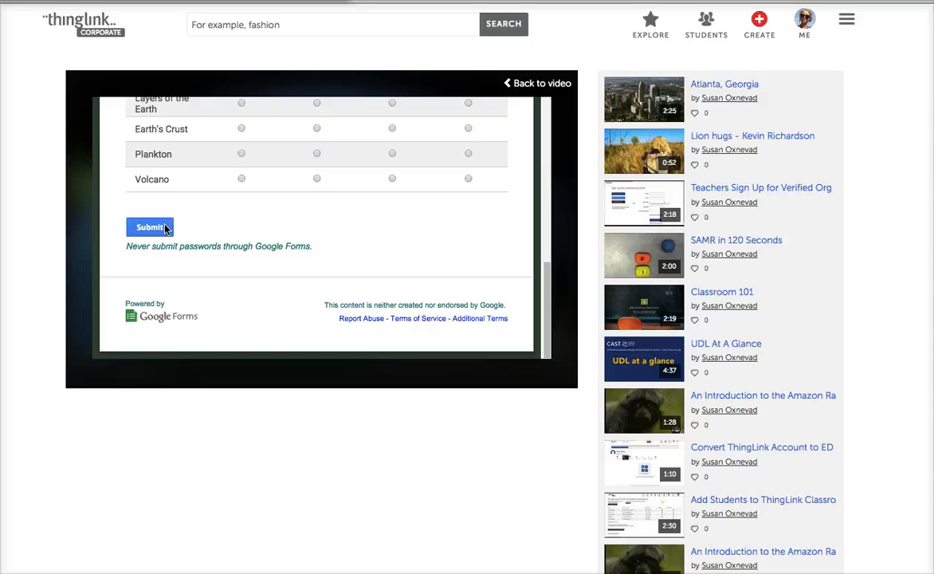
Switch to the "ThingLink Live" form in Google Forms and copy its HTML embed code.
click(105, 78)
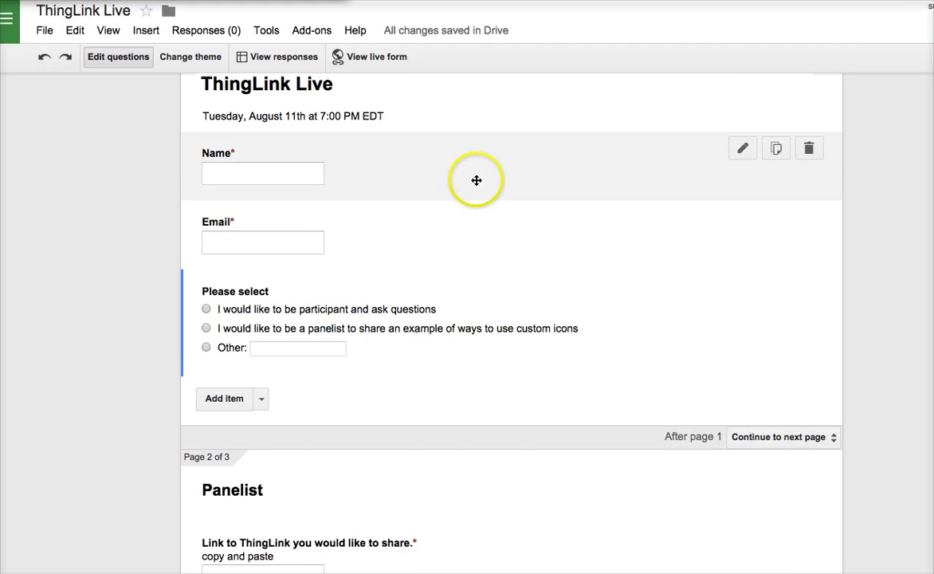
click(43, 32)
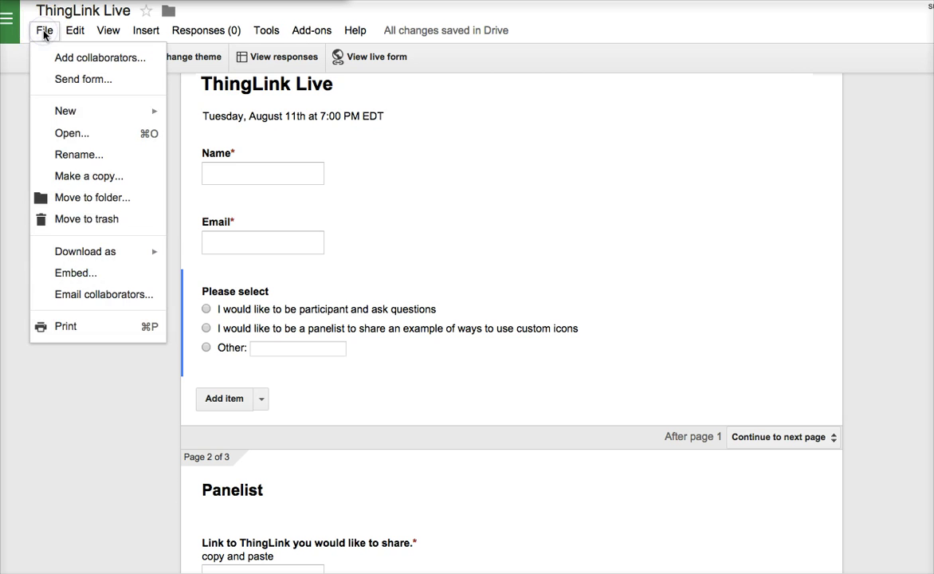
click(80, 275)
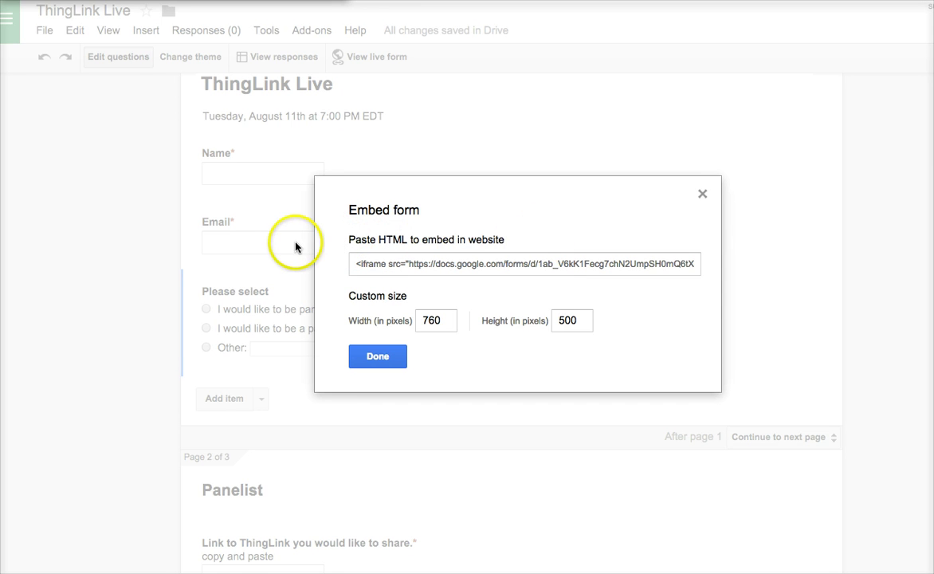
click(376, 266)
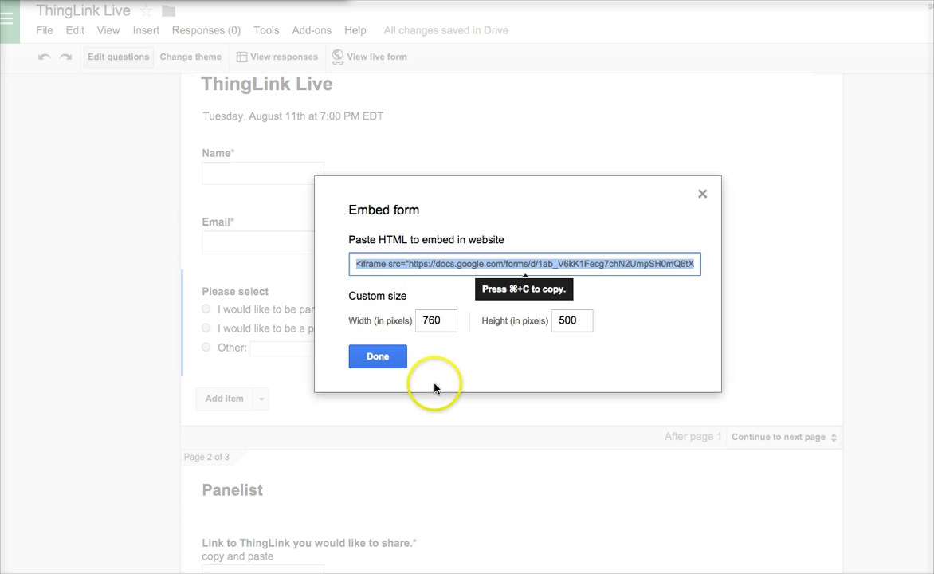
click(389, 360)
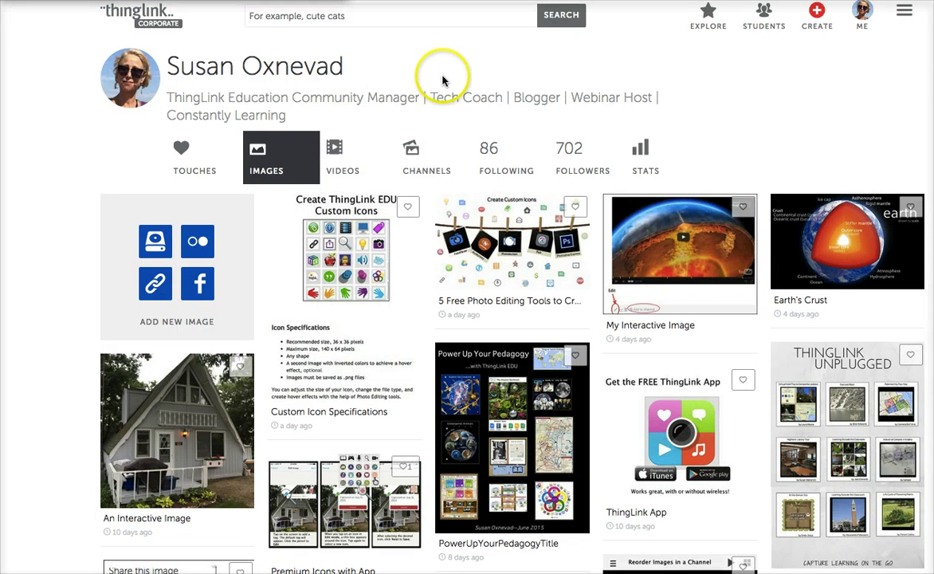
Find the "Create a ThingLink for EDU" video among the profile's videos in ThingLink and open it for editing.
click(341, 173)
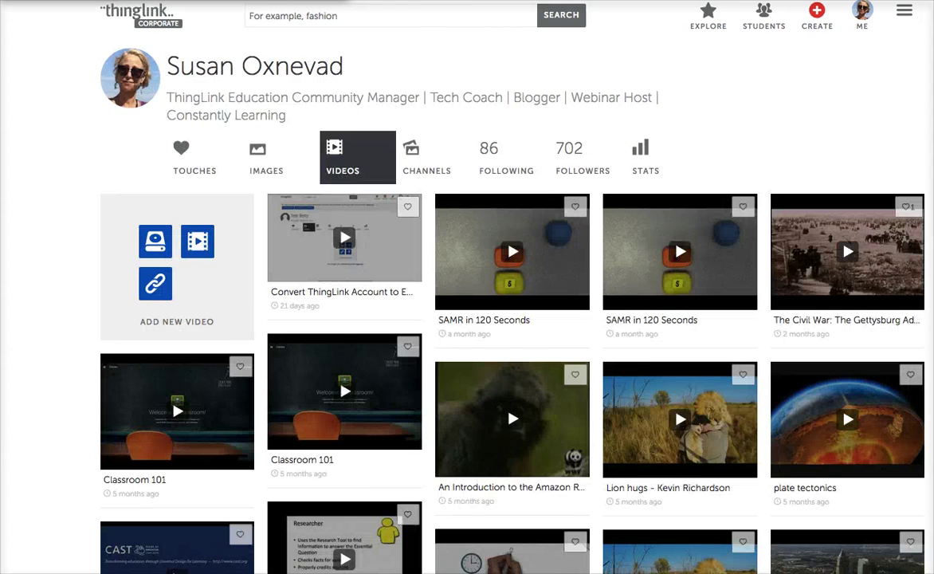
scroll(786, 105, down, 5)
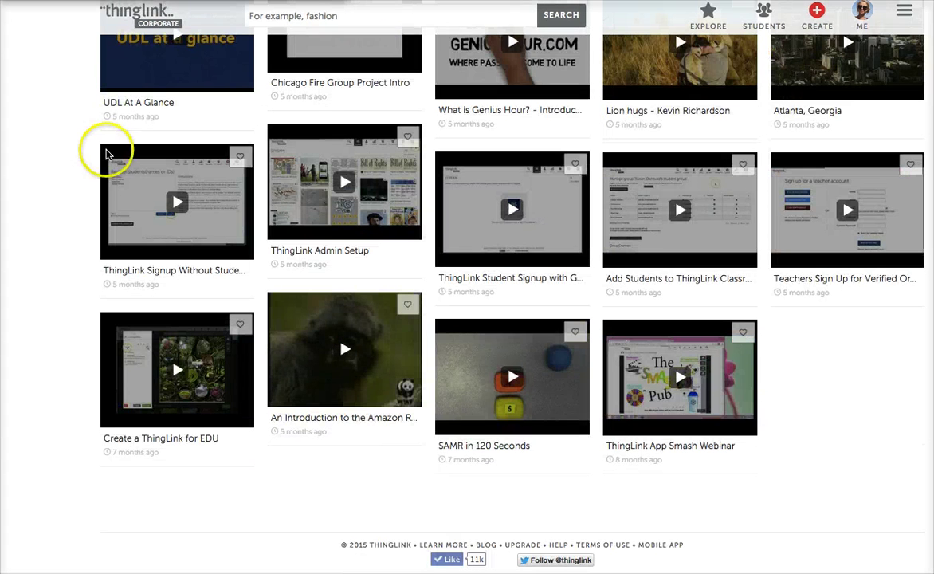
click(178, 374)
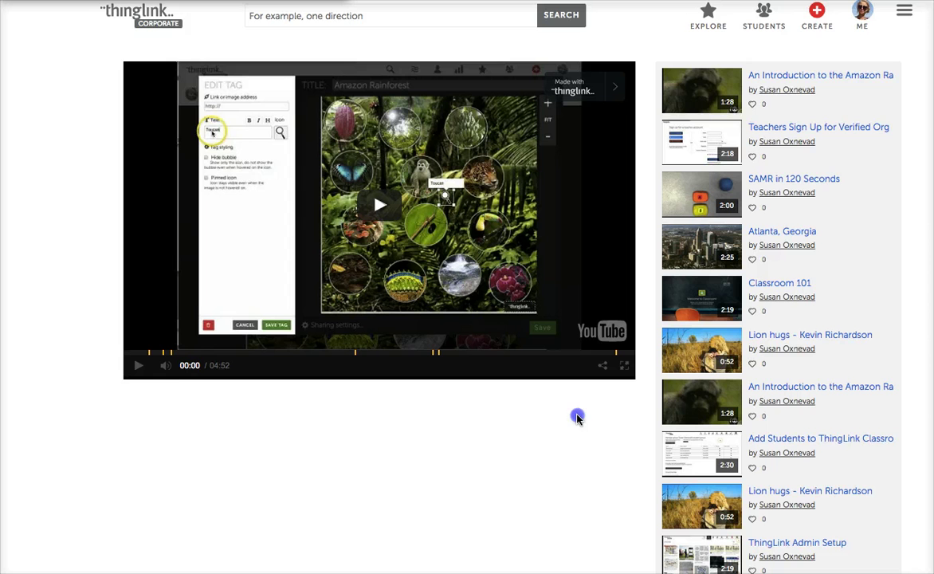
scroll(578, 416, down, 4)
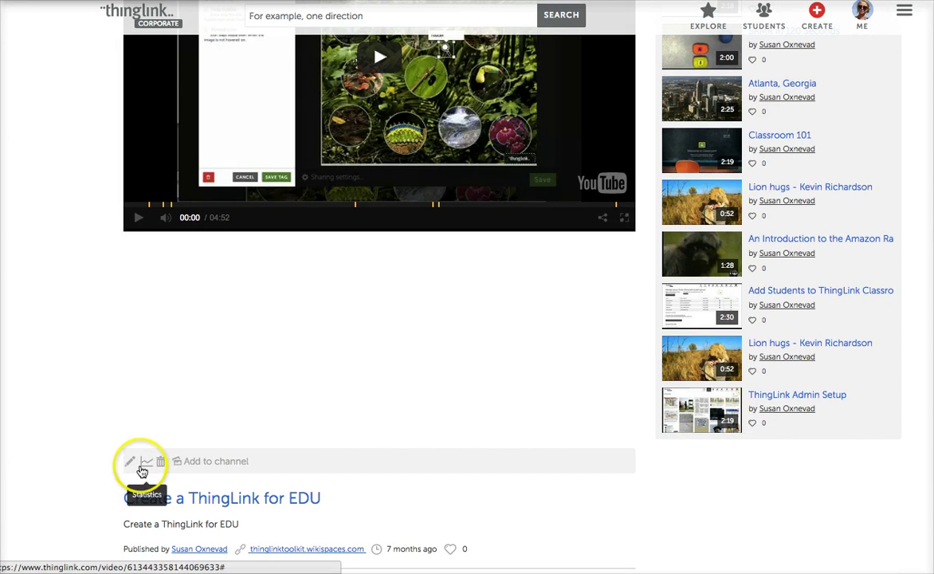
click(130, 463)
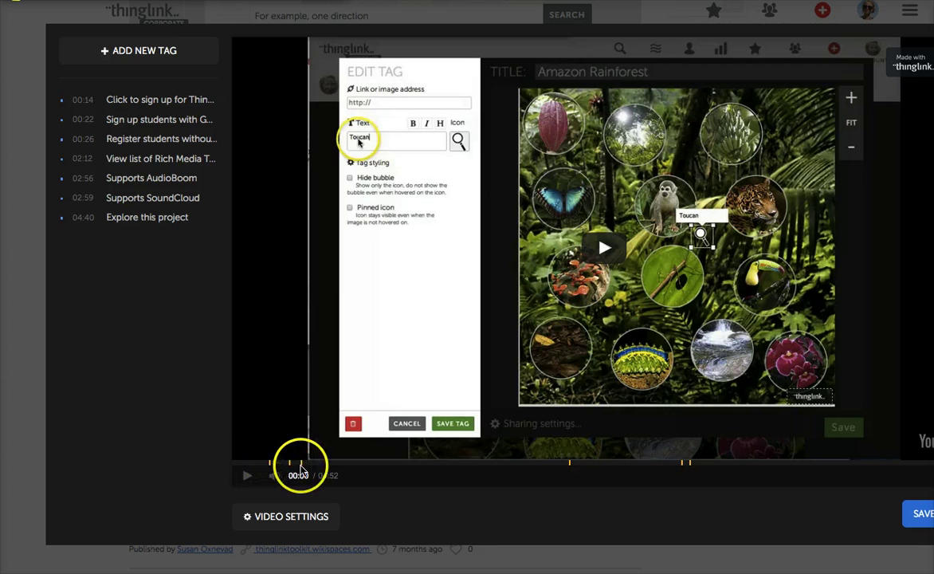
Add a new tag at 00:37 in the video and paste the form's embed code as its content.
click(327, 462)
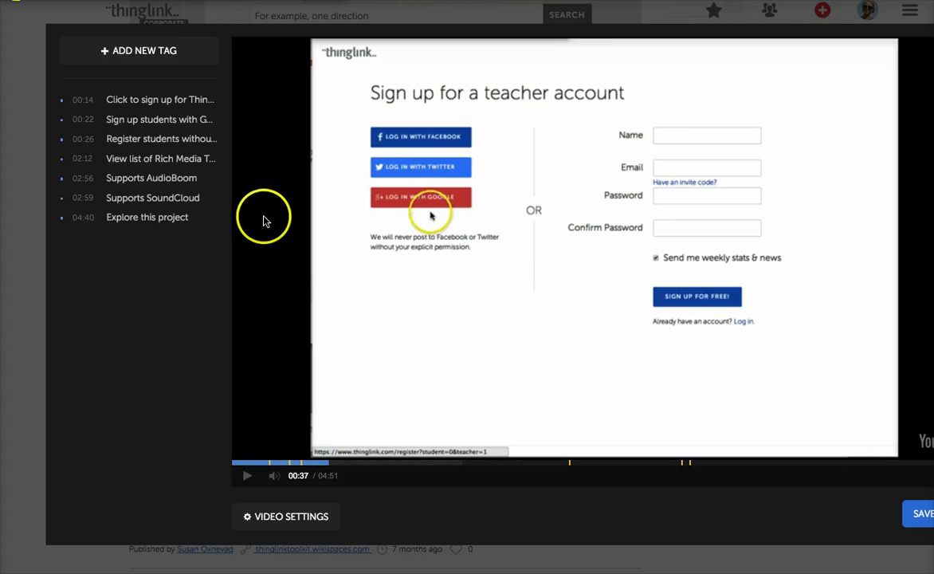
click(160, 51)
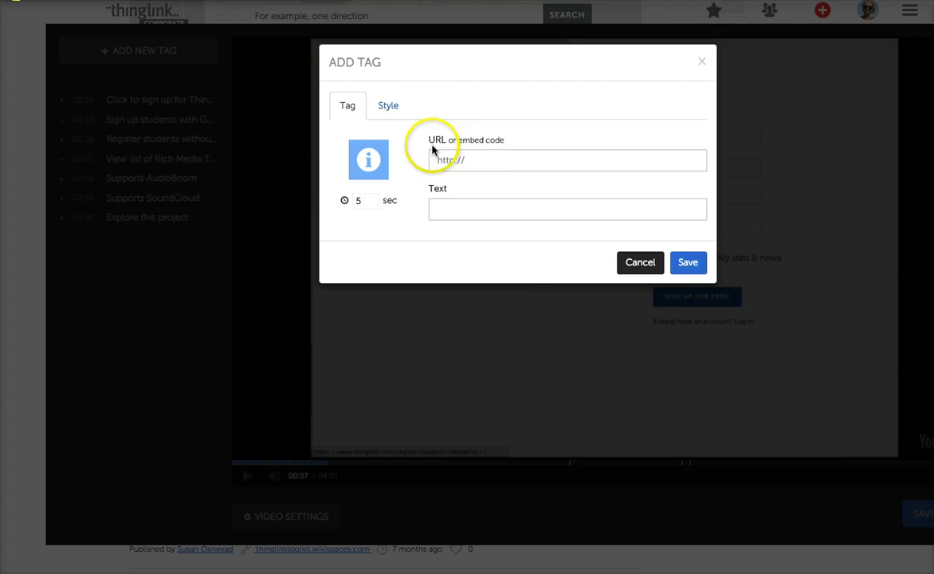
click(474, 162)
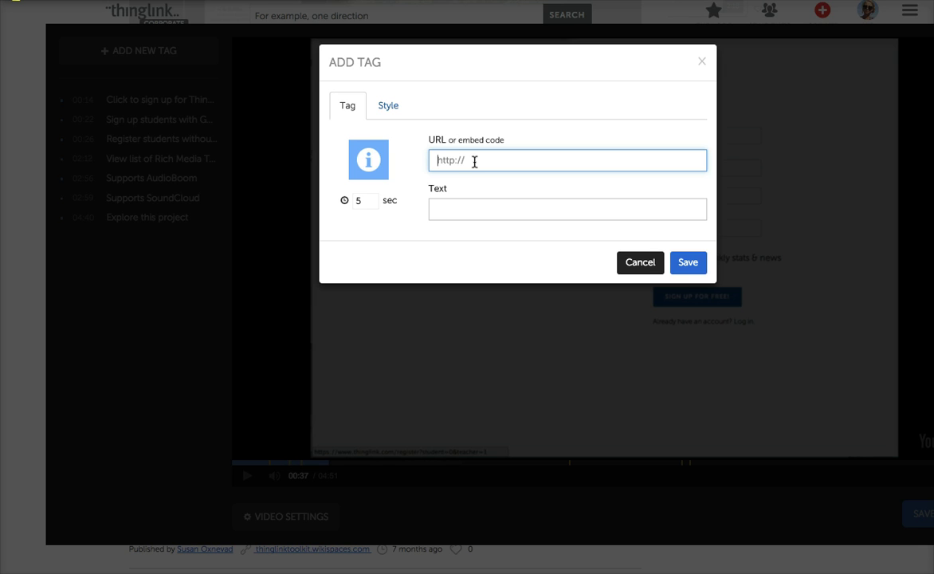
key(ctrl+v)
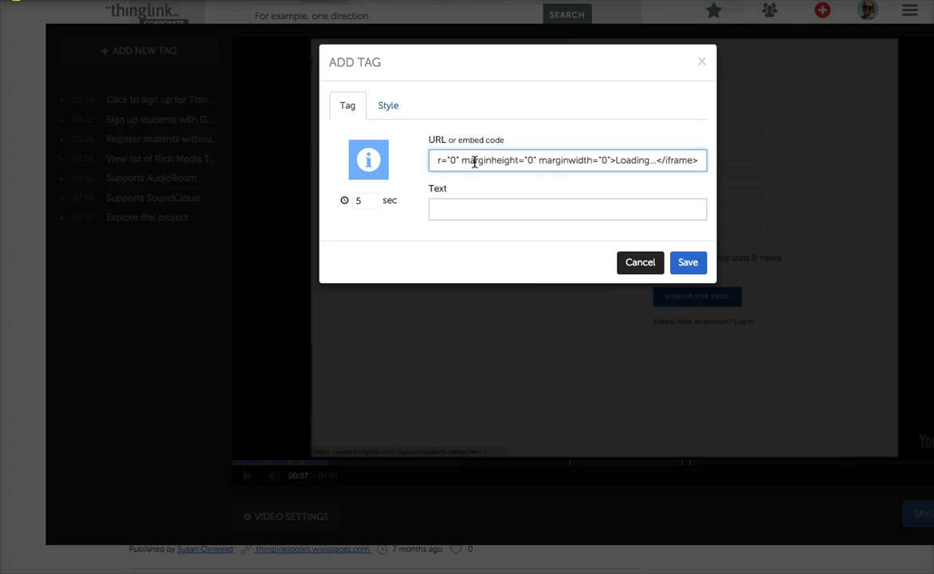
Enter "Learn to create custom icons" as the new tag's text.
click(449, 207)
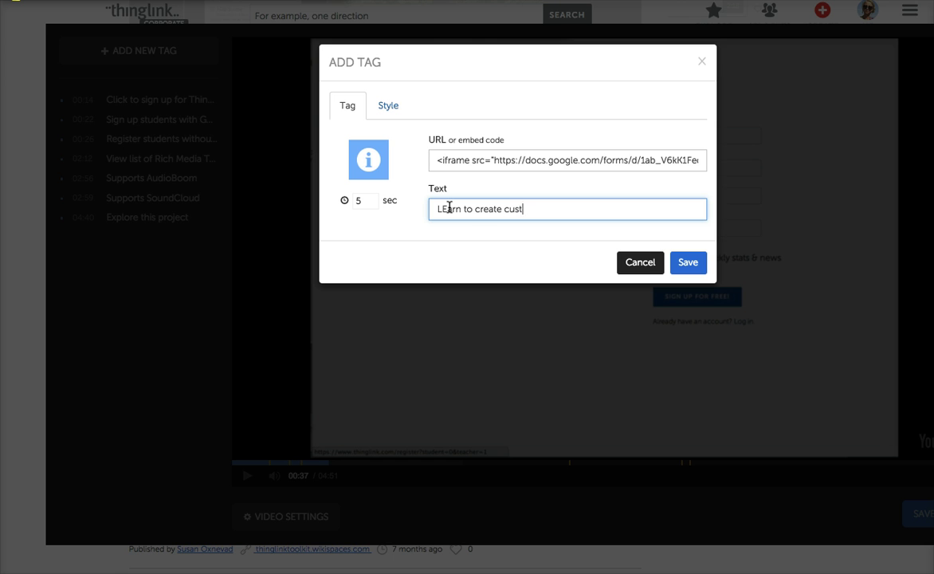
click(449, 208)
key(BackSpace)
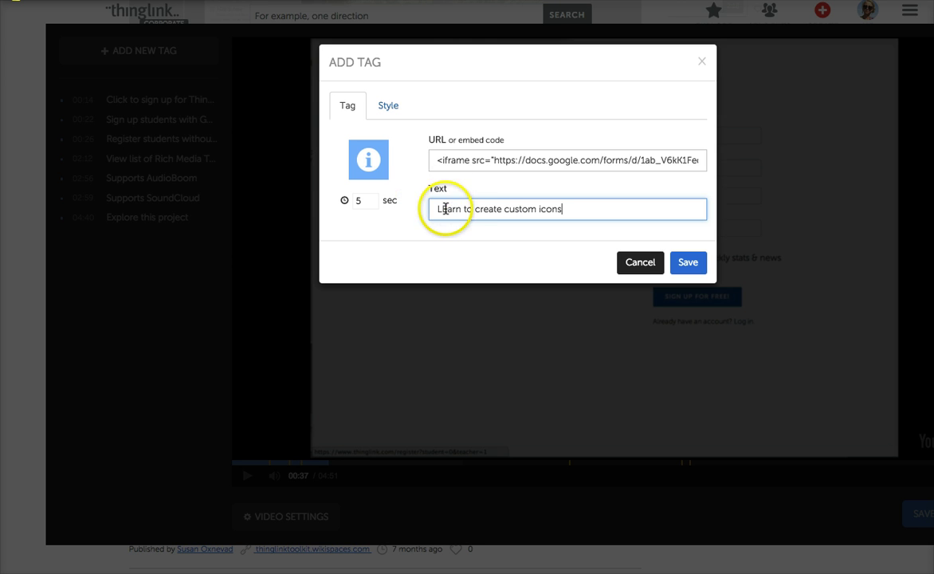
text(e)
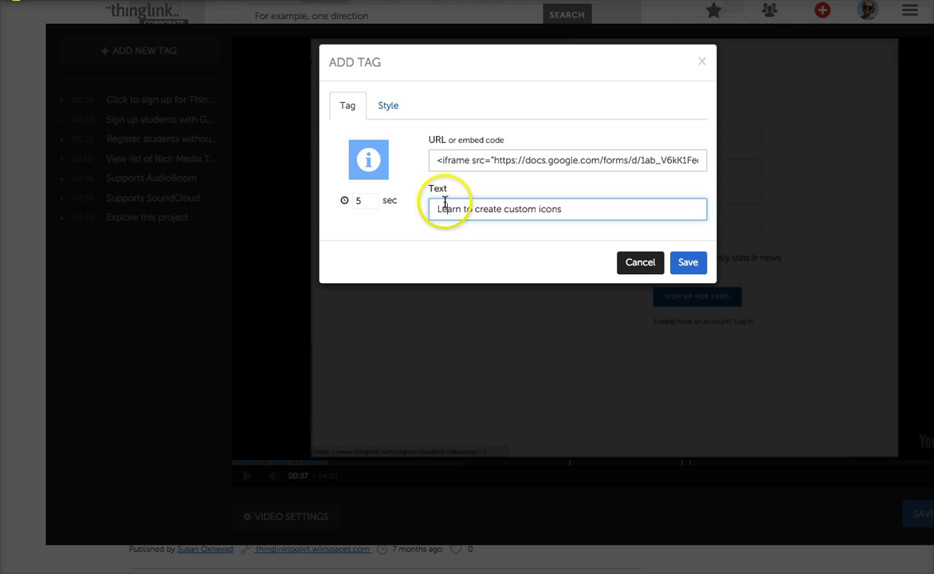
Choose the round dark green pencil icon for the new tag.
click(370, 160)
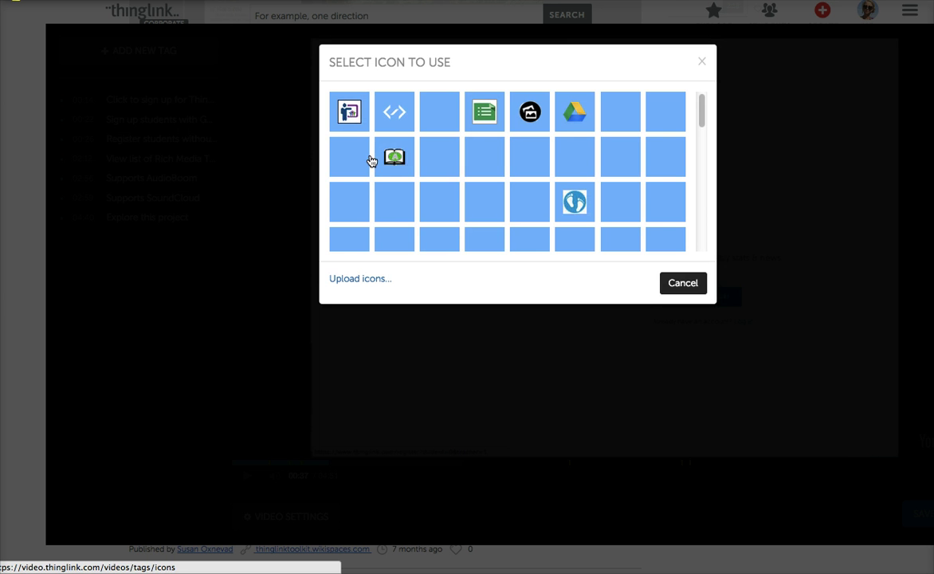
click(277, 114)
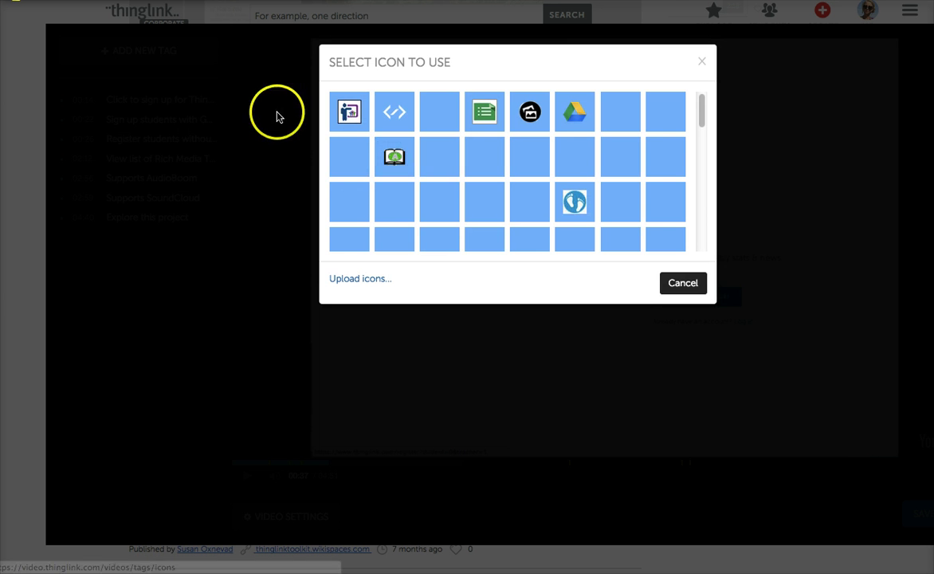
click(701, 102)
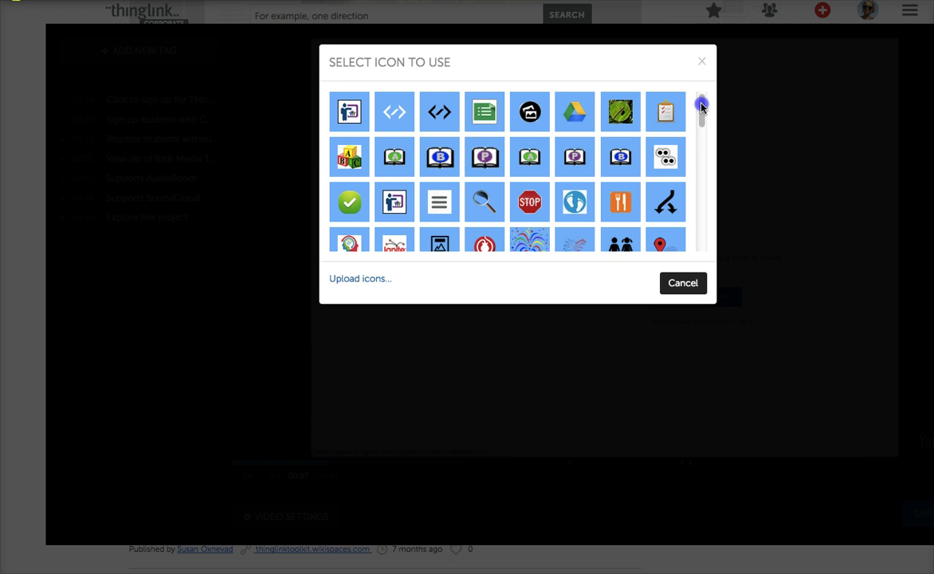
drag(701, 117, 700, 192)
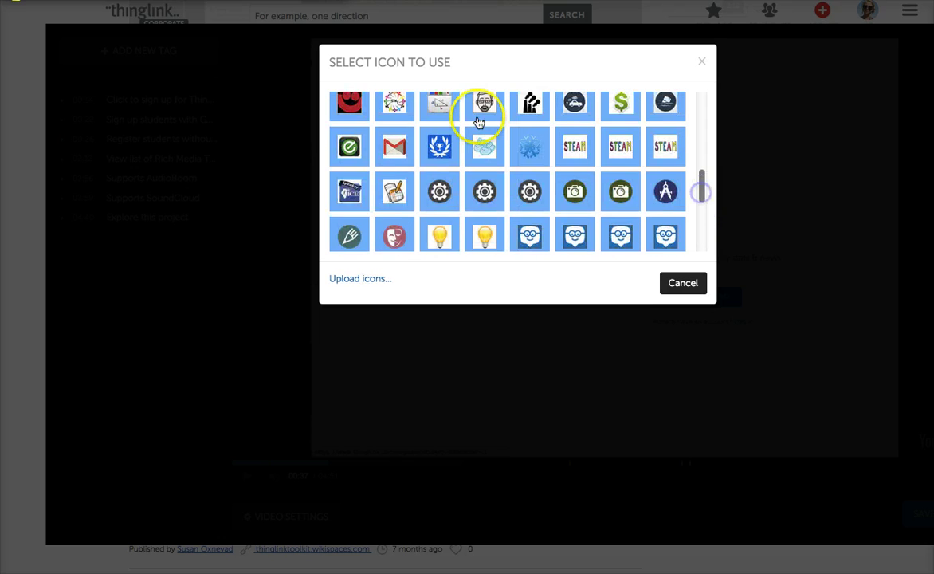
click(352, 240)
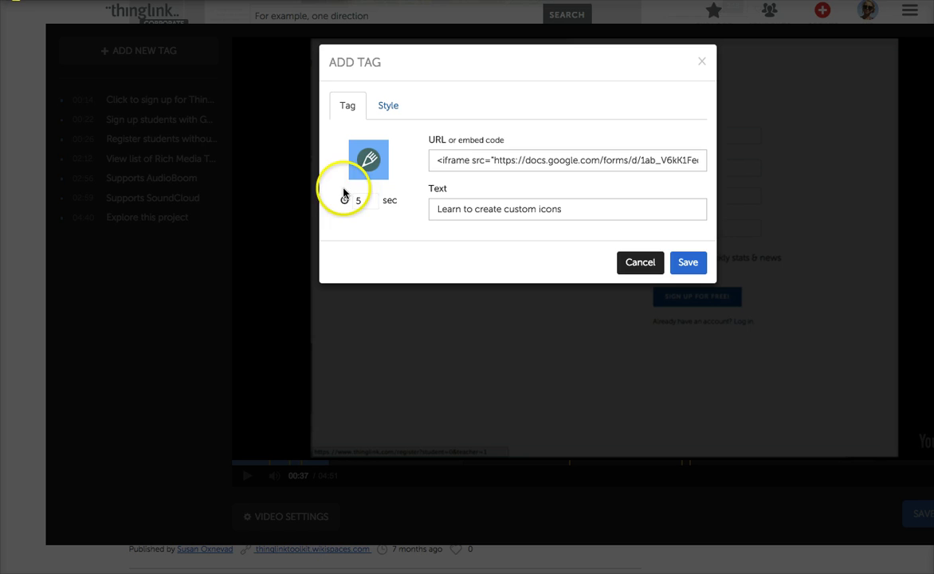
Set the new tag's display duration to 7 seconds.
click(375, 209)
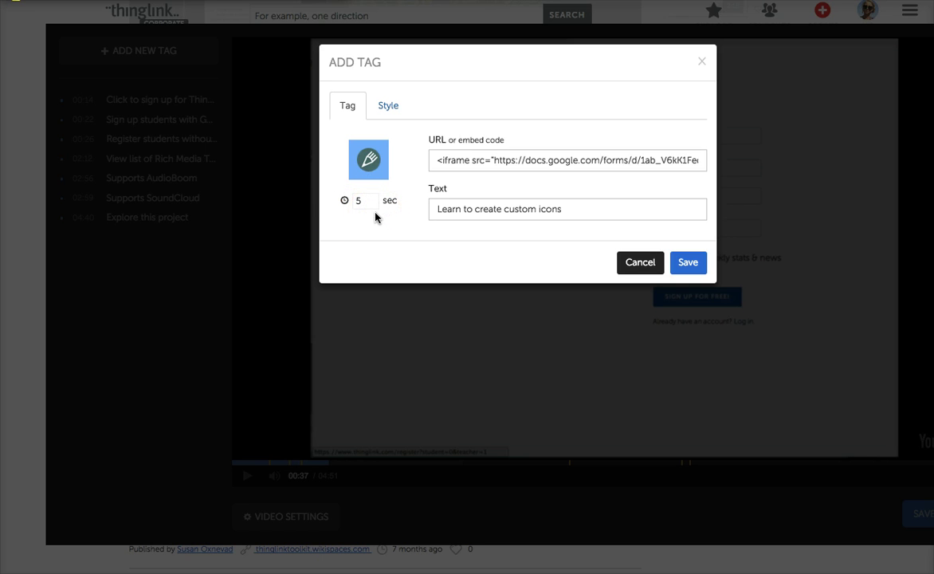
click(381, 209)
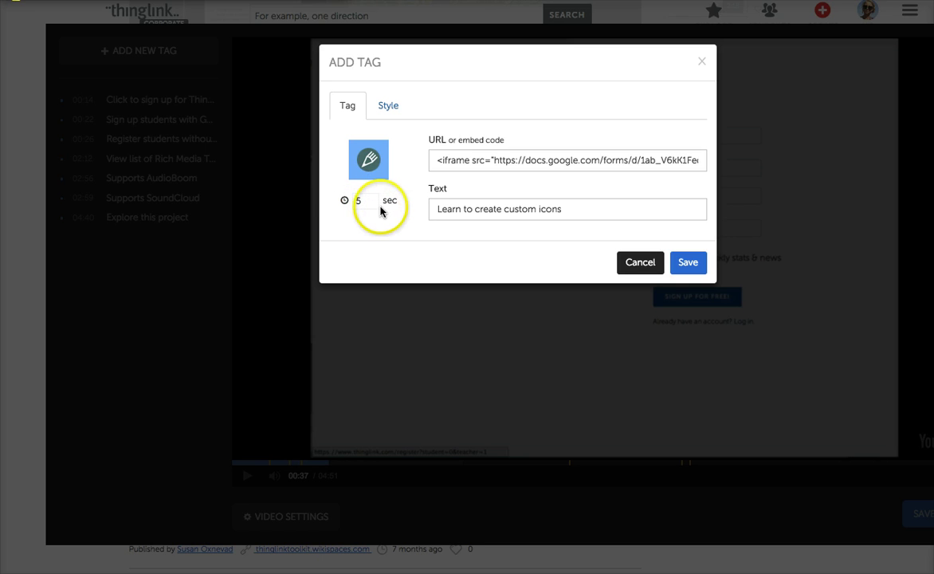
click(373, 203)
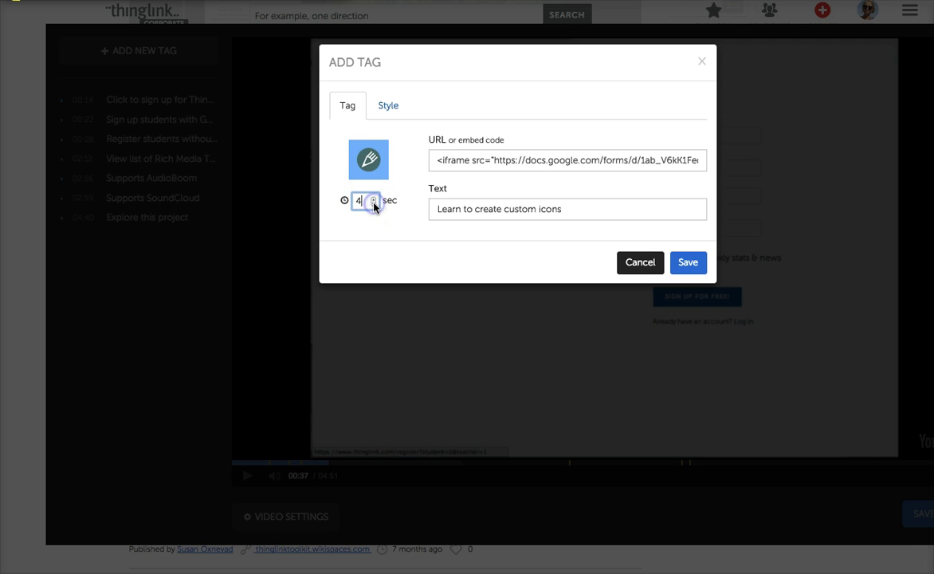
click(374, 198)
click(373, 198)
click(374, 197)
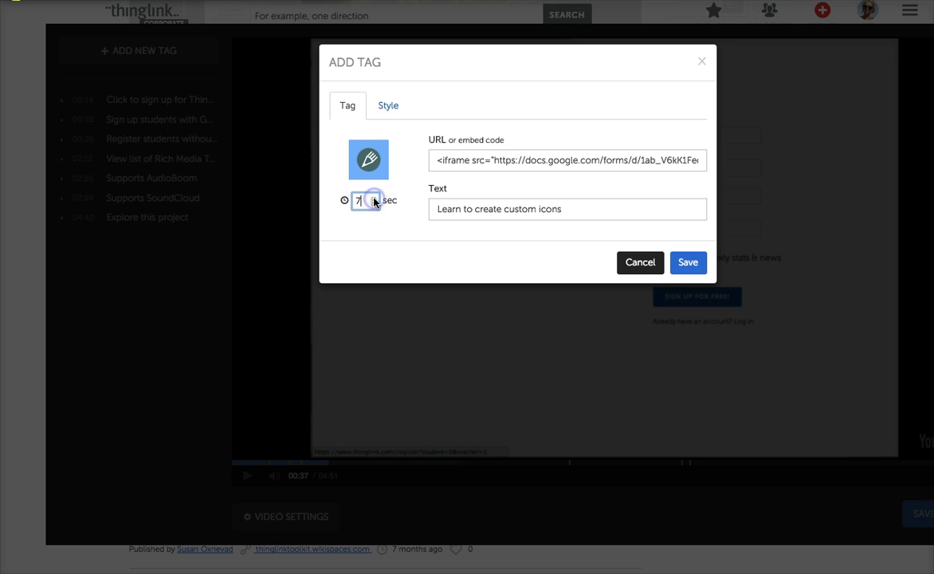
Set the new tag's background color to Magenta from the Crayons palette, save the tag and close the color picker.
click(390, 112)
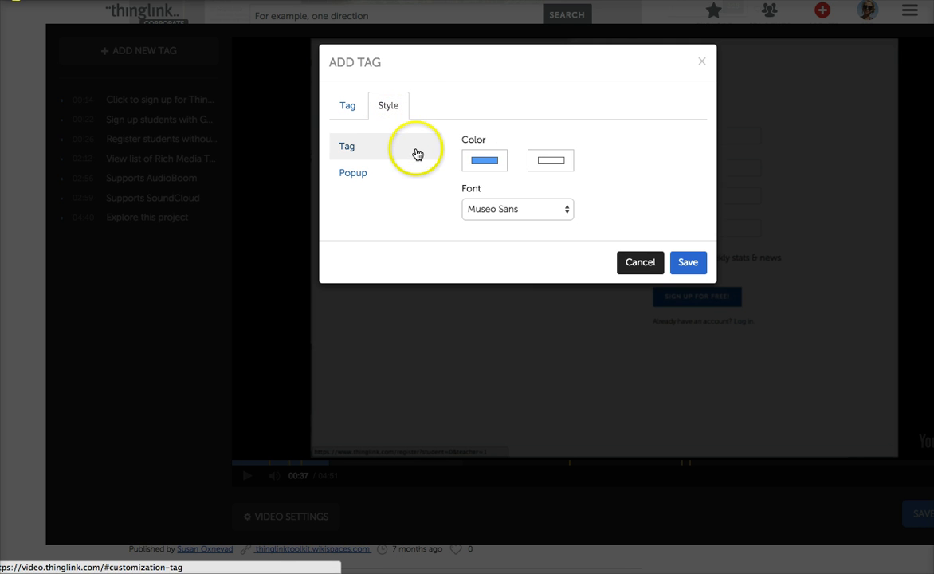
click(479, 164)
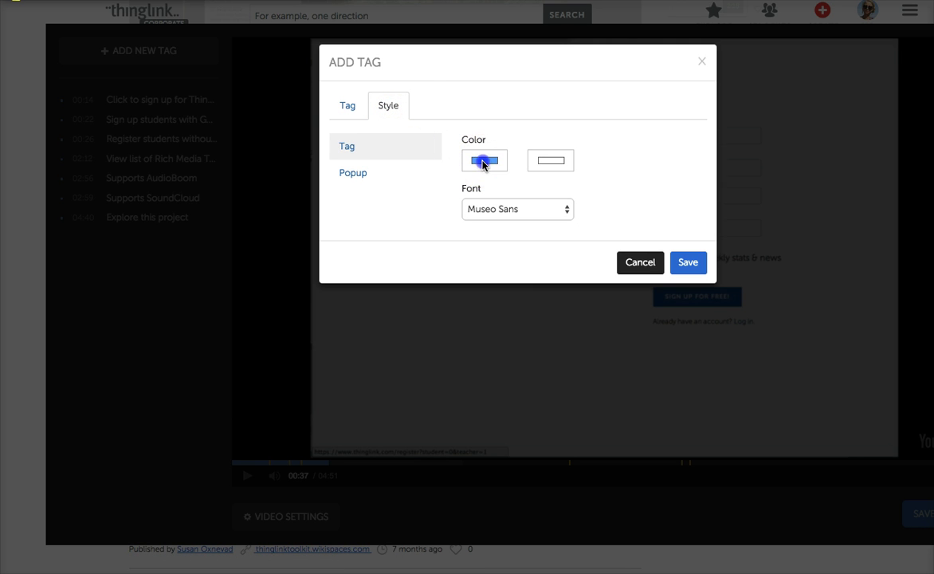
drag(275, 267, 275, 309)
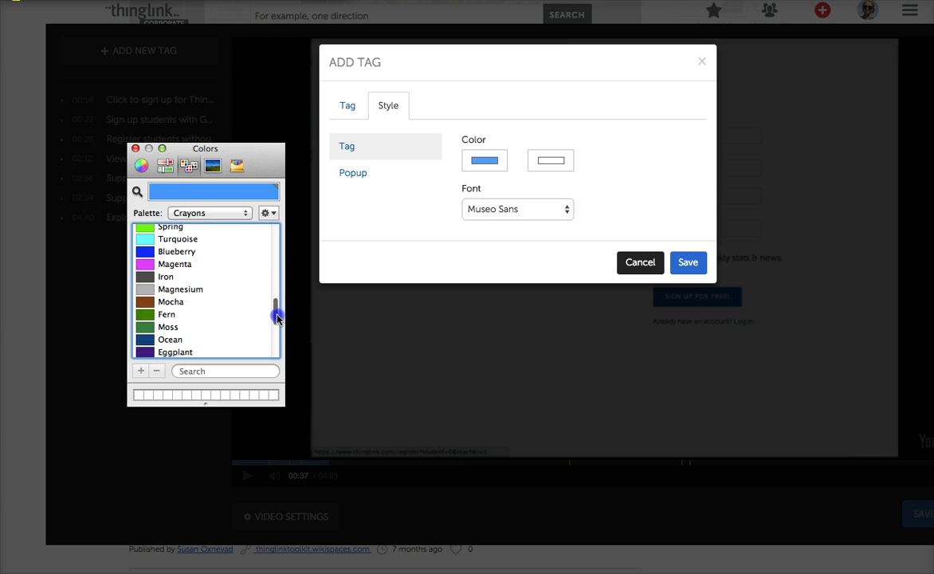
click(177, 265)
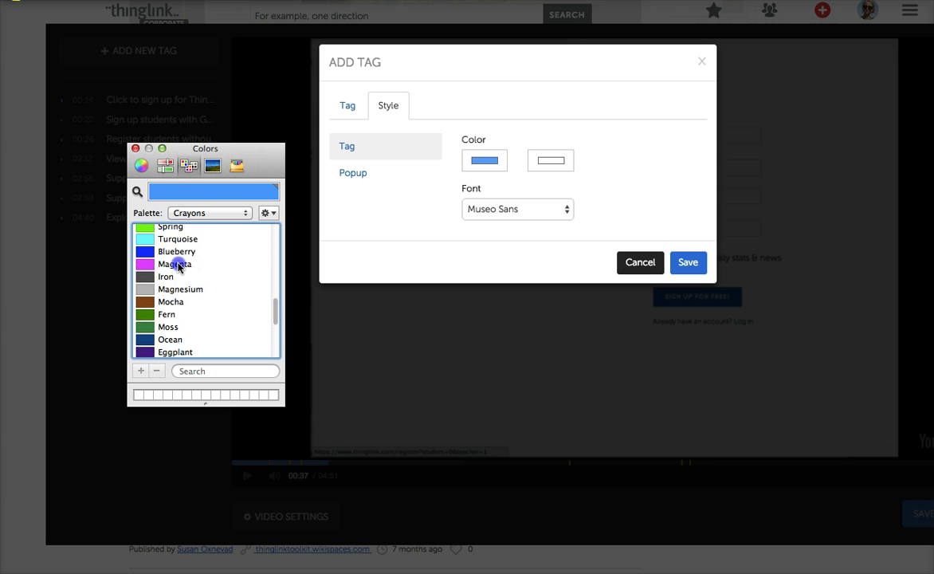
click(689, 263)
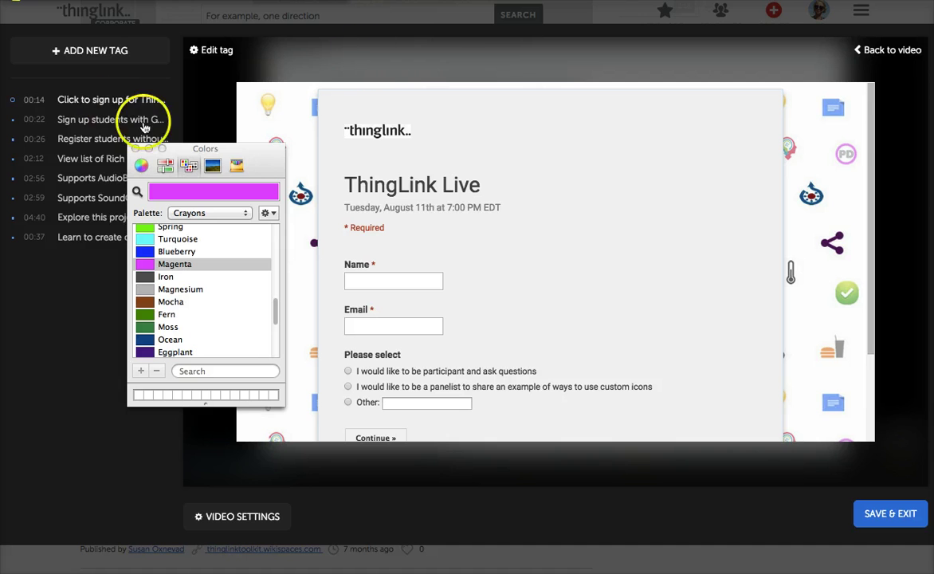
click(135, 150)
Check the settings of the "Learn to create custom icons" tag without changing them, and save the tagged video and exit the editor.
click(148, 239)
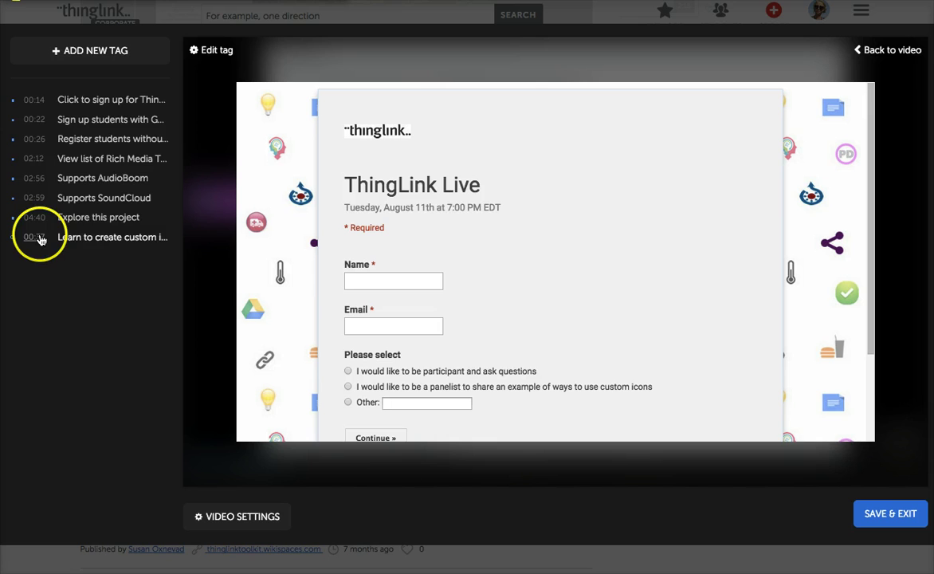
click(83, 237)
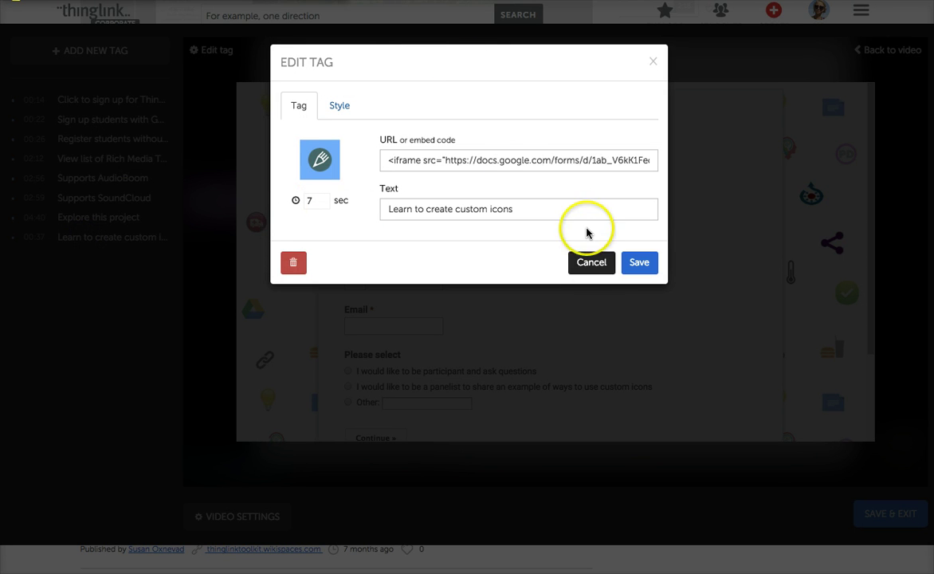
click(592, 263)
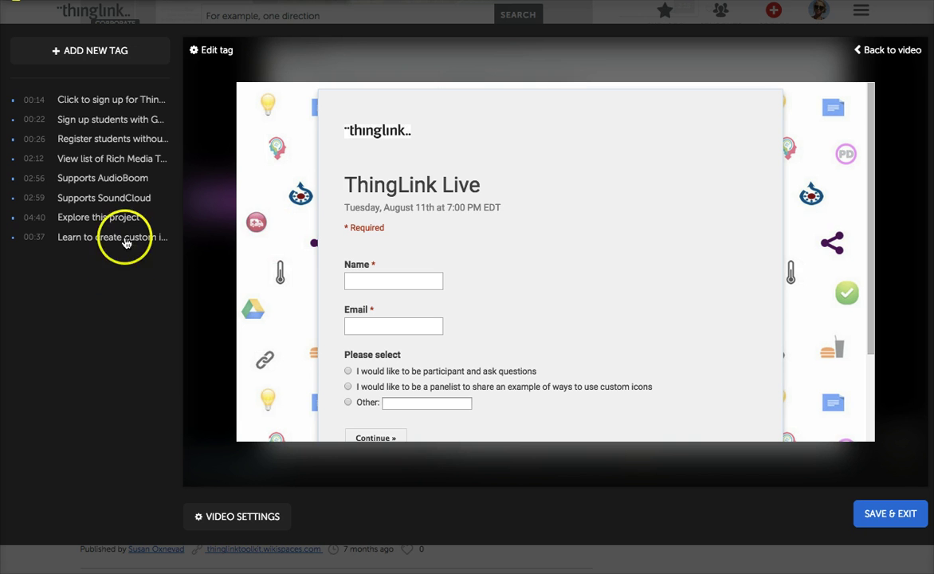
click(889, 515)
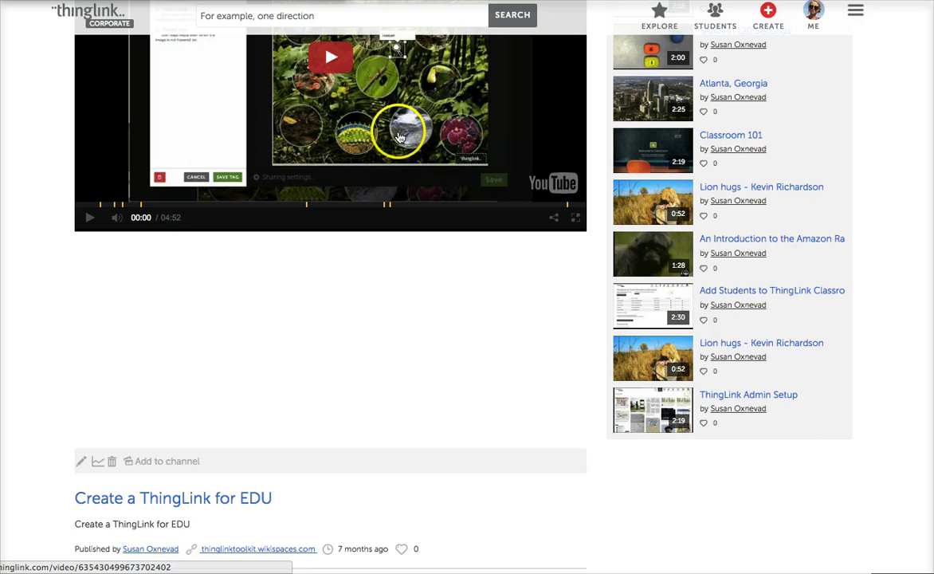
Reload the published video, play it from just before 00:37 and pause it while the new tag is displayed.
click(22, 8)
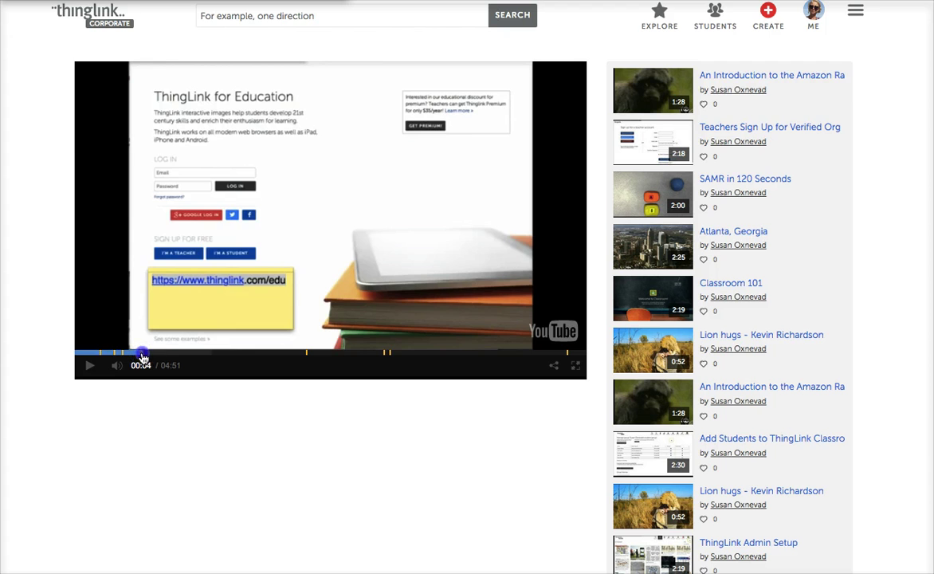
click(142, 353)
click(89, 366)
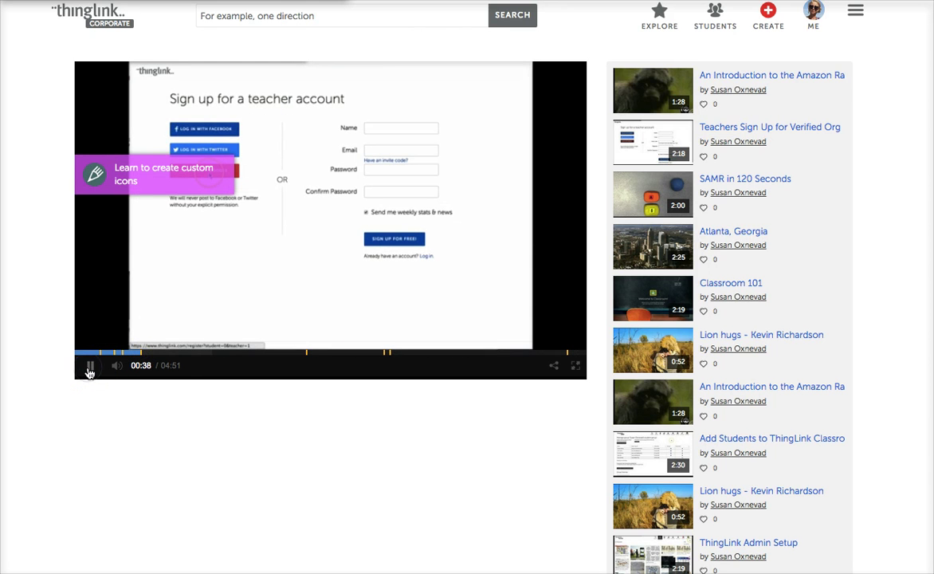
click(89, 368)
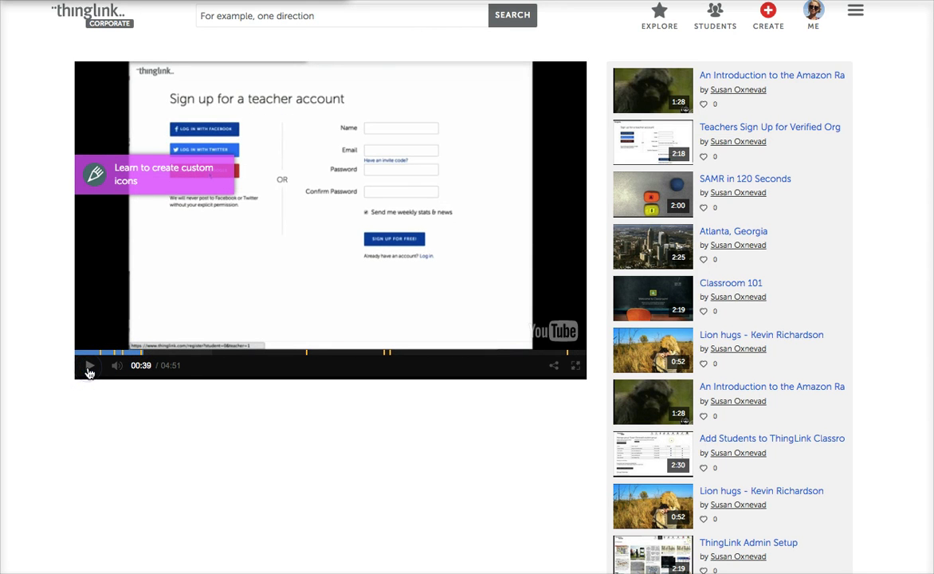
Test the tag's embedded form by opening it and entering a first name in its Name field, and return to the video.
click(94, 176)
drag(550, 161, 555, 228)
click(215, 182)
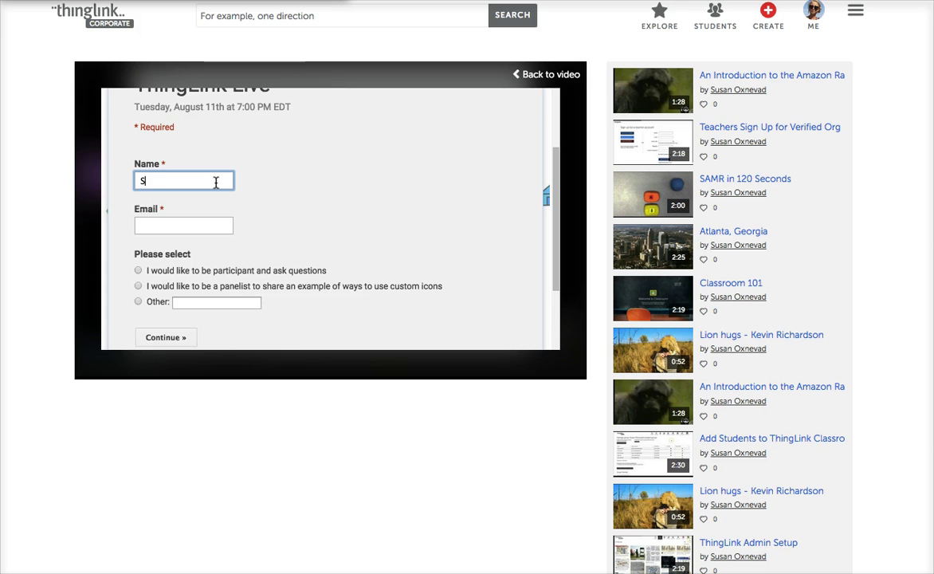
text(Susan)
click(198, 227)
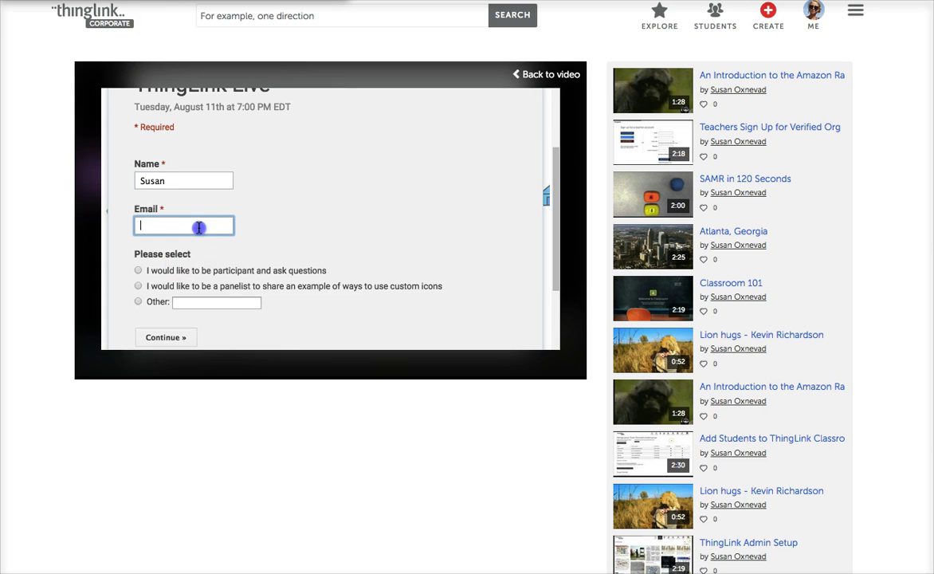
click(538, 74)
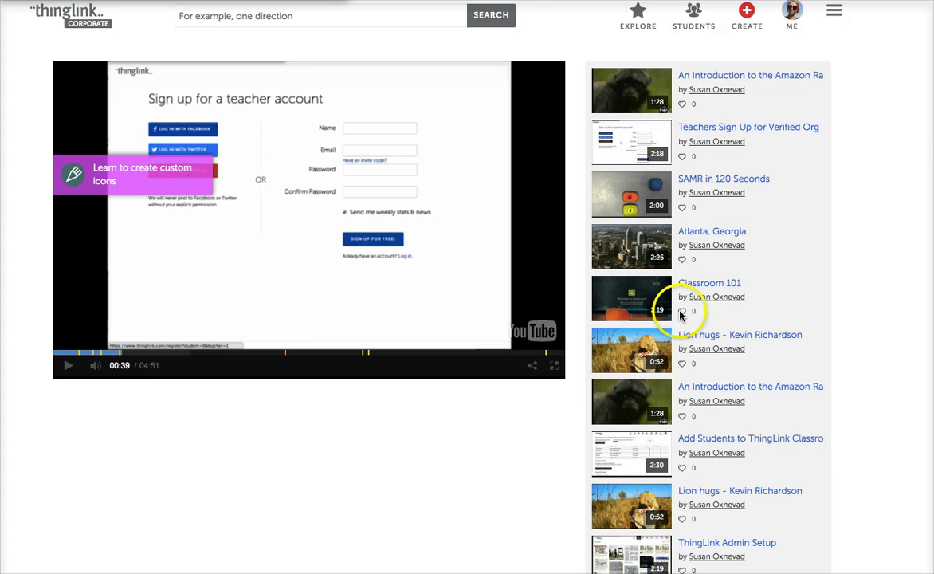
scroll(534, 439, down, 3)
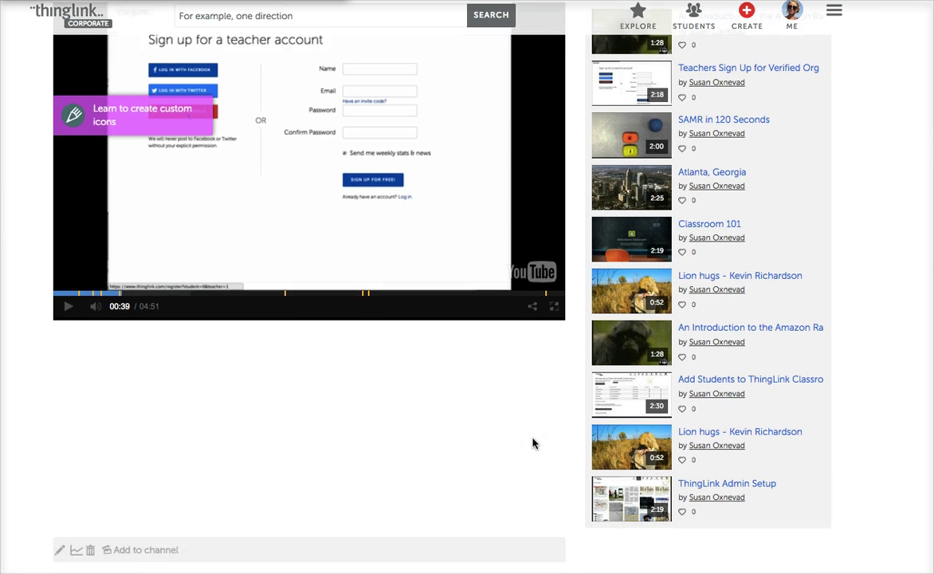